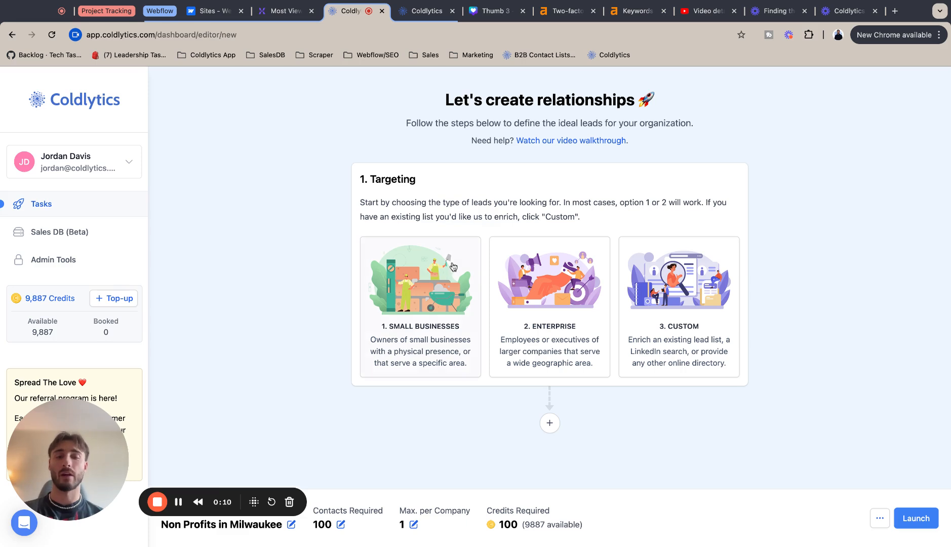
- Choose small businesses as the lead type and find Milwaukee, WI, USA as the target location
{"action": "left_click", "coordinate": [409, 271]}
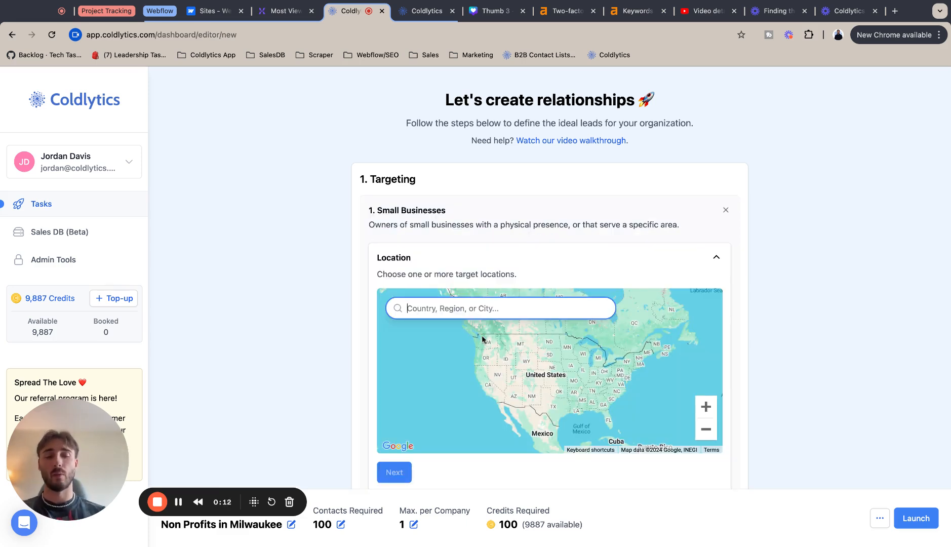
{"action": "type", "text": "Mil"}
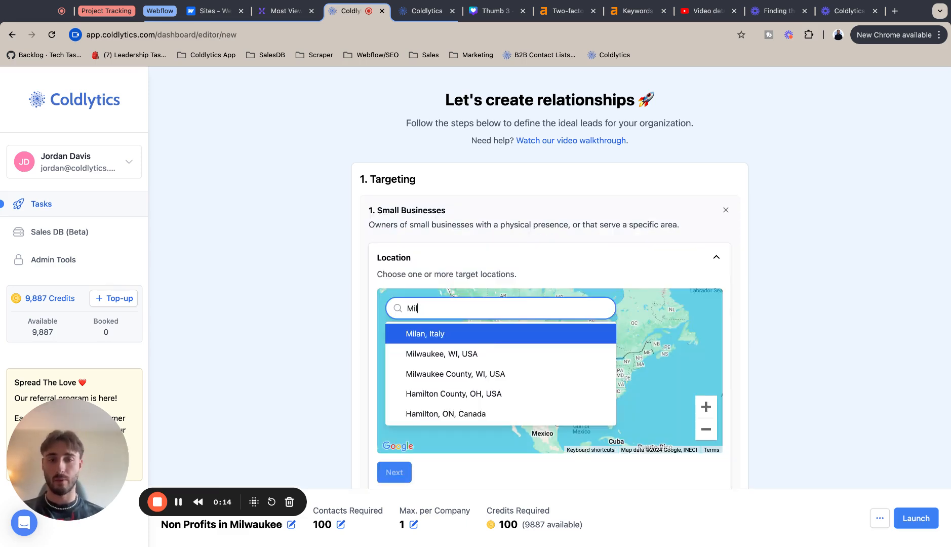
{"action": "key", "text": "Down"}
{"action": "key", "text": "Return"}
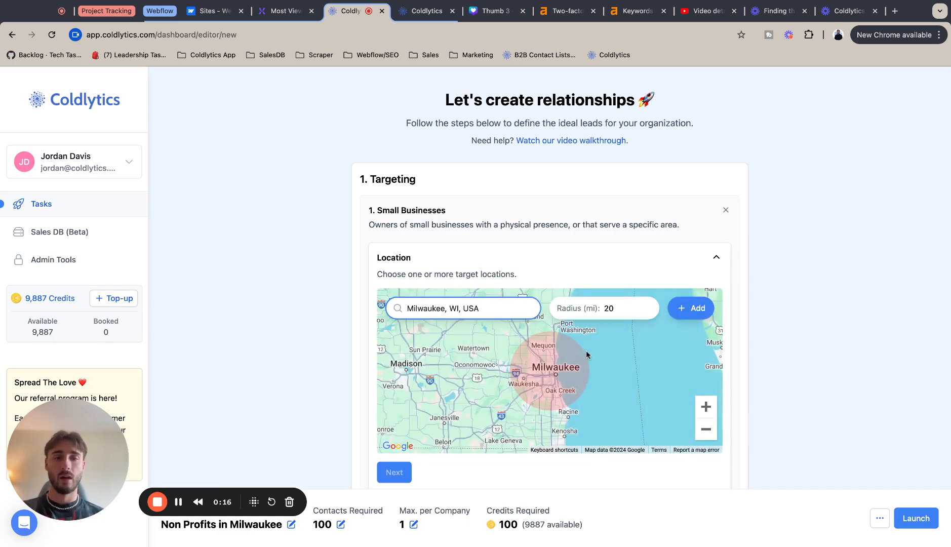
- Set the Milwaukee search radius to 30 miles, add the location and continue to the industry section
{"action": "left_click", "coordinate": [649, 305]}
{"action": "left_click", "coordinate": [648, 305]}
{"action": "left_click", "coordinate": [649, 305]}
{"action": "left_click", "coordinate": [649, 305]}
{"action": "left_click", "coordinate": [648, 305]}
{"action": "left_click", "coordinate": [649, 306]}
{"action": "left_click", "coordinate": [648, 305]}
{"action": "left_click", "coordinate": [649, 306]}
{"action": "left_click", "coordinate": [648, 305]}
{"action": "left_click", "coordinate": [648, 305]}
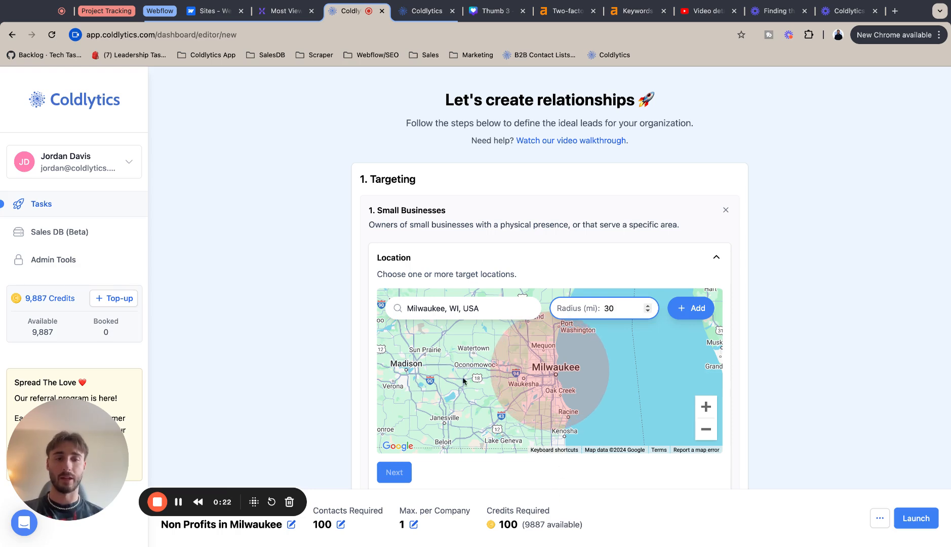
{"action": "left_click", "coordinate": [691, 307]}
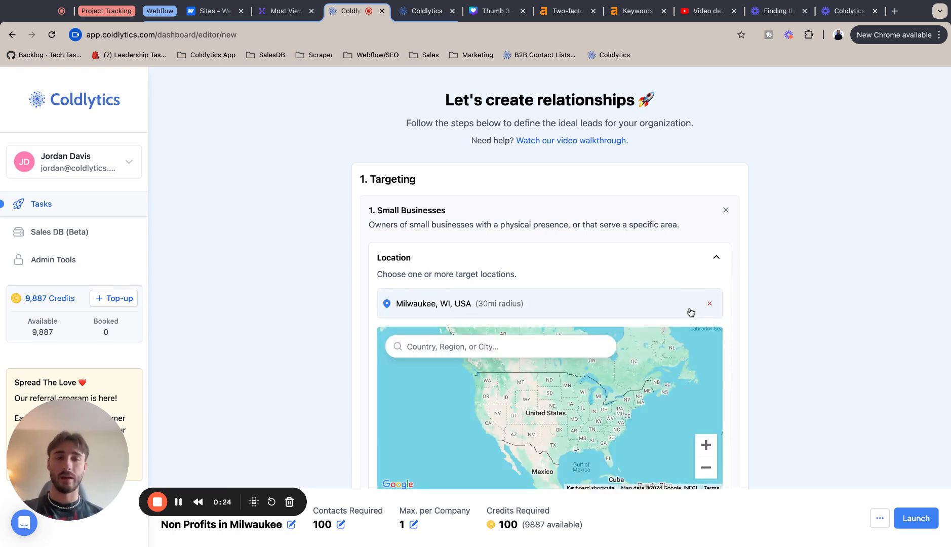
{"action": "scroll", "coordinate": [689, 312], "scroll_direction": "down", "scroll_amount": 5}
{"action": "left_click", "coordinate": [395, 361]}
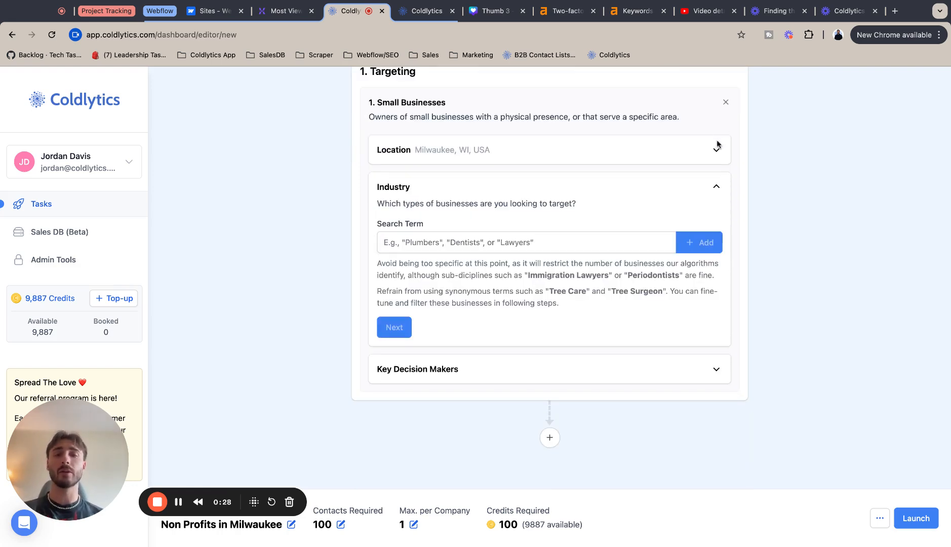
- Recheck the Milwaukee entry in the location section and return to the industry section
{"action": "left_click", "coordinate": [717, 150]}
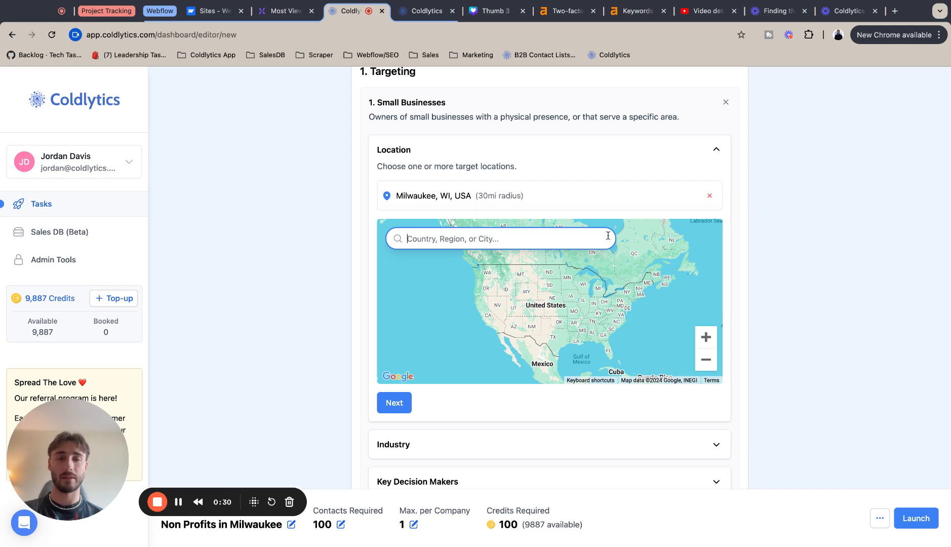
{"action": "left_click", "coordinate": [520, 200]}
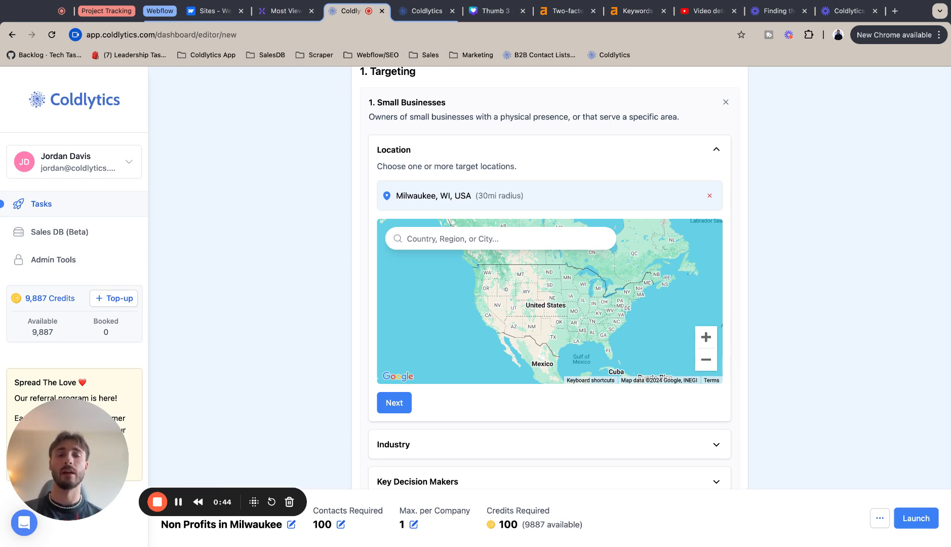
{"action": "left_click", "coordinate": [388, 403]}
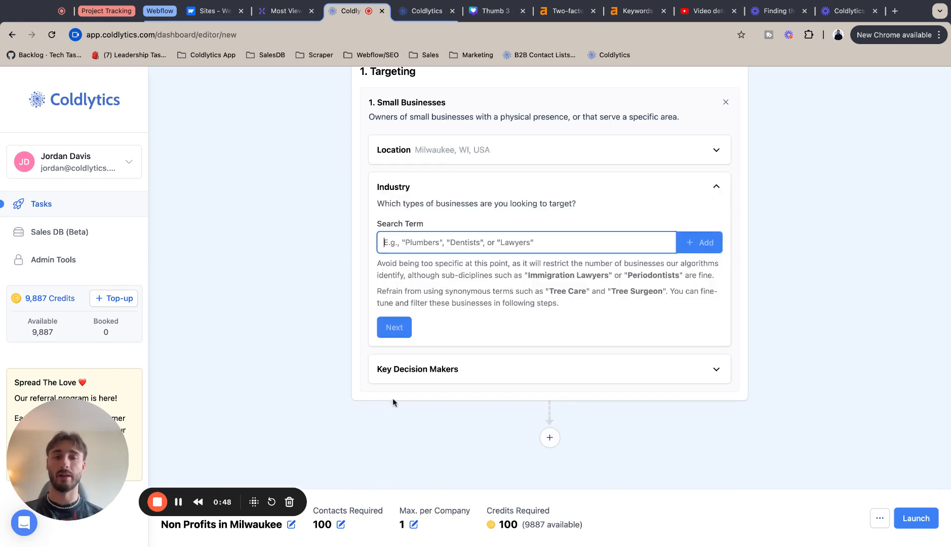
- Add "Non profits" as the industry search term and continue to the key decision makers
{"action": "type", "text": "Non profits"}
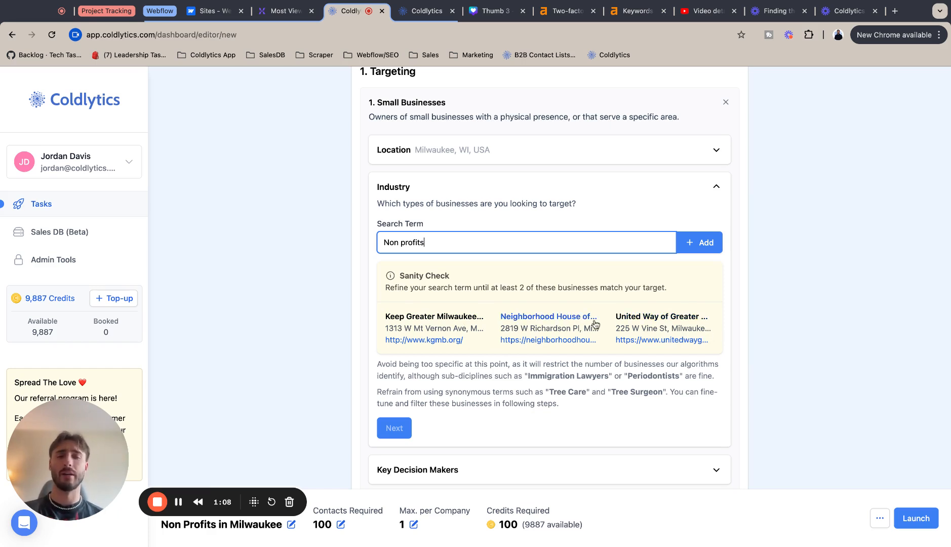
{"action": "left_click", "coordinate": [700, 248]}
{"action": "left_click", "coordinate": [394, 366]}
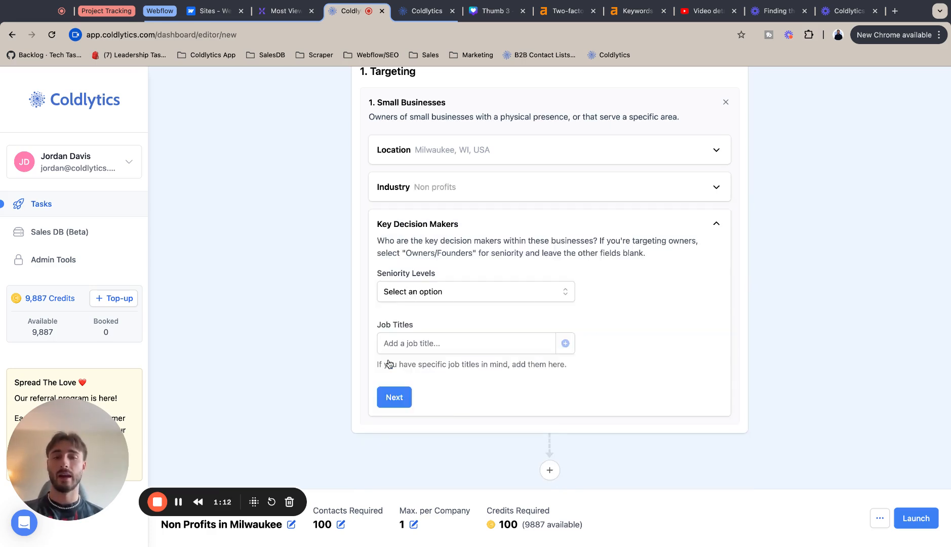
- Select Owners/Founders and Directors & Executives as the seniority levels and complete the targeting section
{"action": "left_click", "coordinate": [448, 302]}
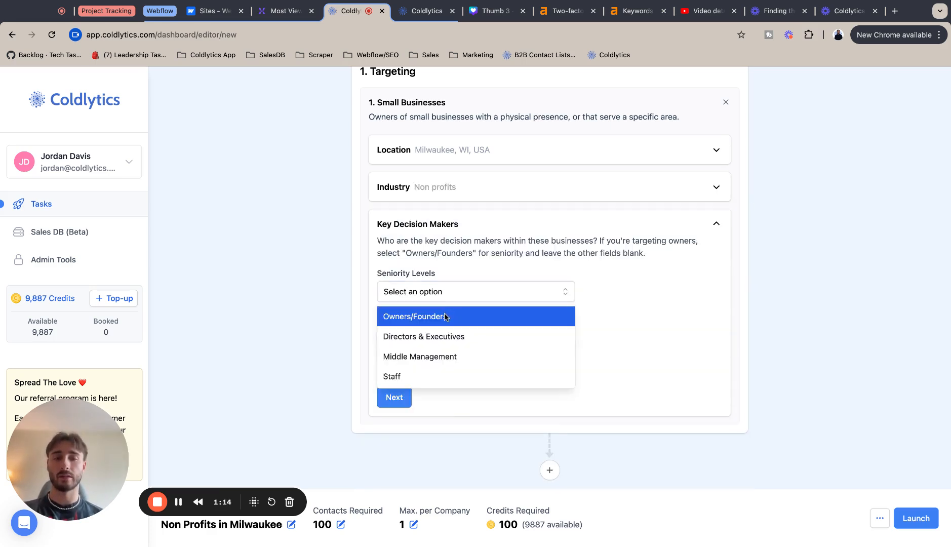
{"action": "left_click", "coordinate": [449, 315]}
{"action": "left_click", "coordinate": [449, 315]}
{"action": "left_click", "coordinate": [443, 340]}
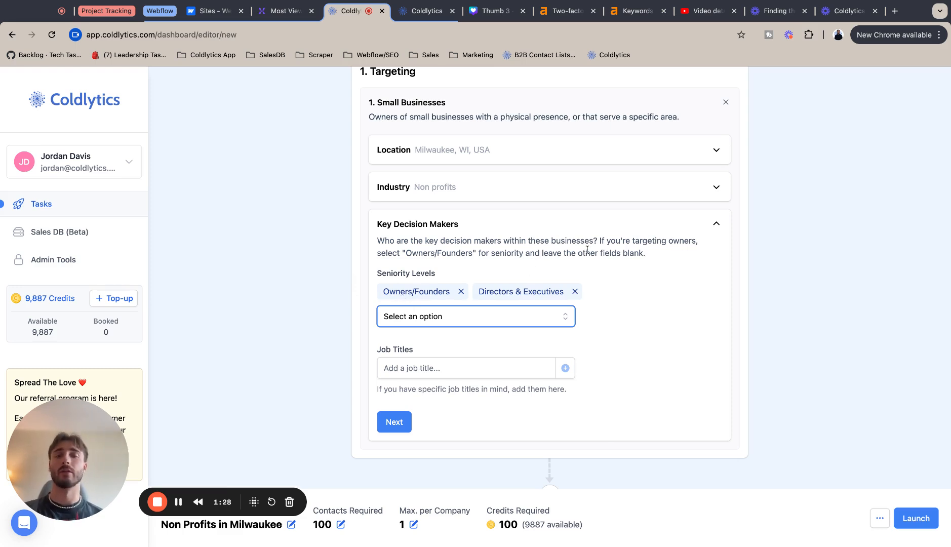
{"action": "left_click", "coordinate": [394, 426]}
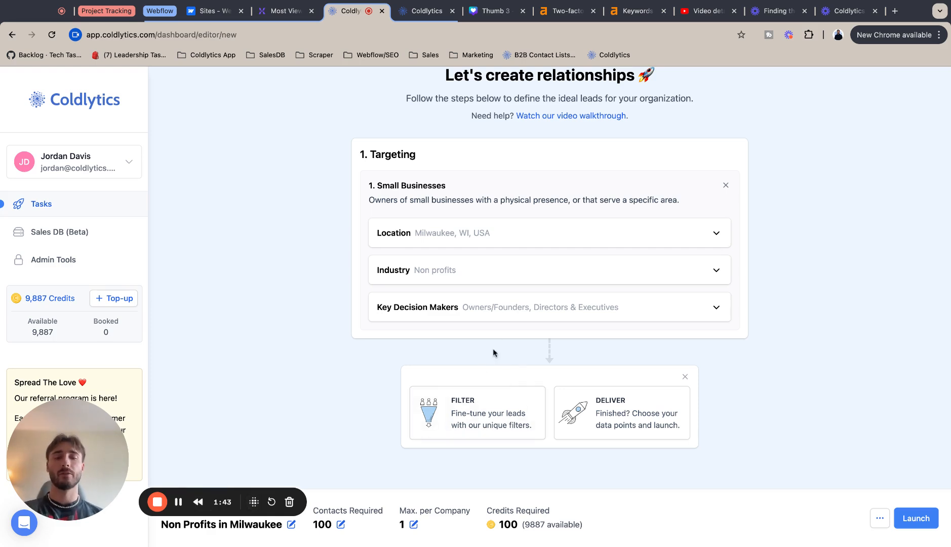
- Add a Google Reviews filter from the firmographic filters to the lead task
{"action": "left_click", "coordinate": [464, 411]}
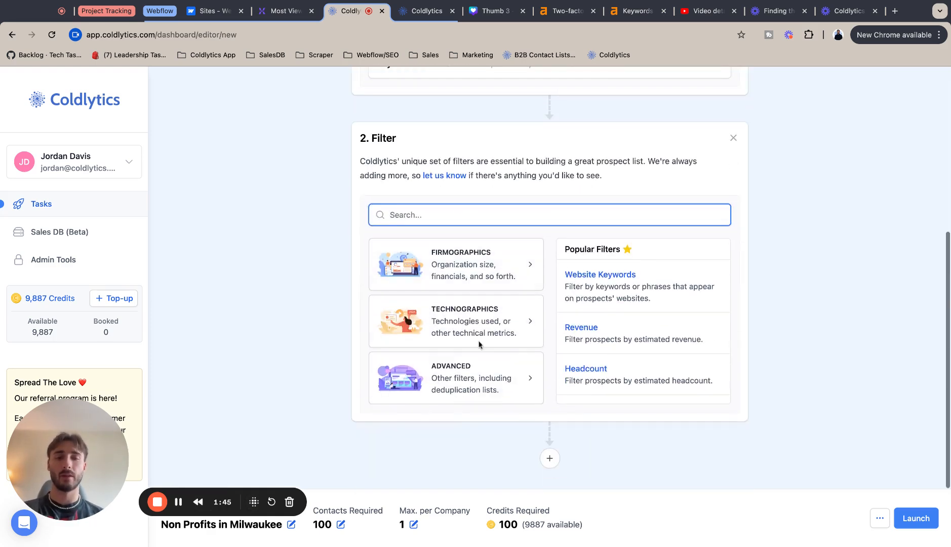
{"action": "left_click", "coordinate": [494, 277]}
{"action": "scroll", "coordinate": [463, 334], "scroll_direction": "down", "scroll_amount": 2}
{"action": "scroll", "coordinate": [462, 333], "scroll_direction": "down", "scroll_amount": 2}
{"action": "scroll", "coordinate": [458, 333], "scroll_direction": "up", "scroll_amount": 2}
{"action": "scroll", "coordinate": [453, 332], "scroll_direction": "down", "scroll_amount": 2}
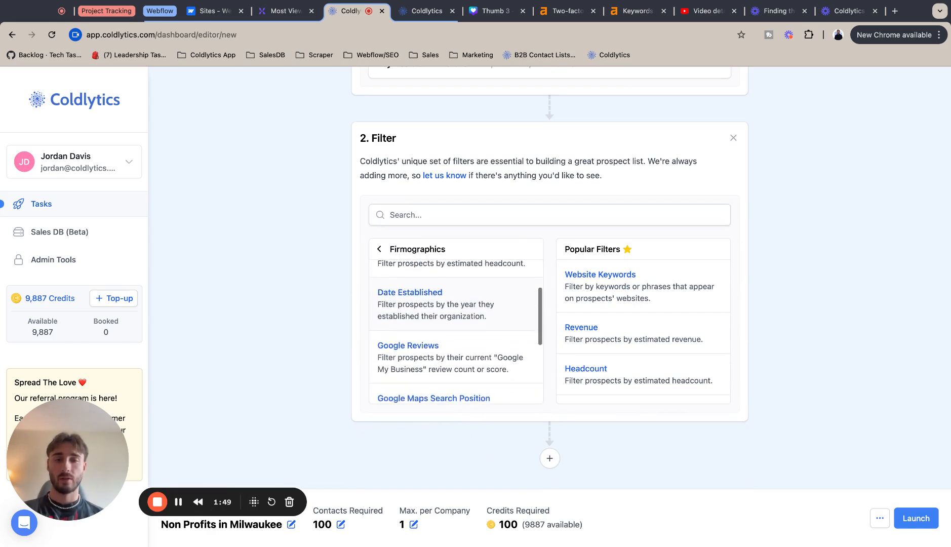
{"action": "left_click", "coordinate": [447, 332]}
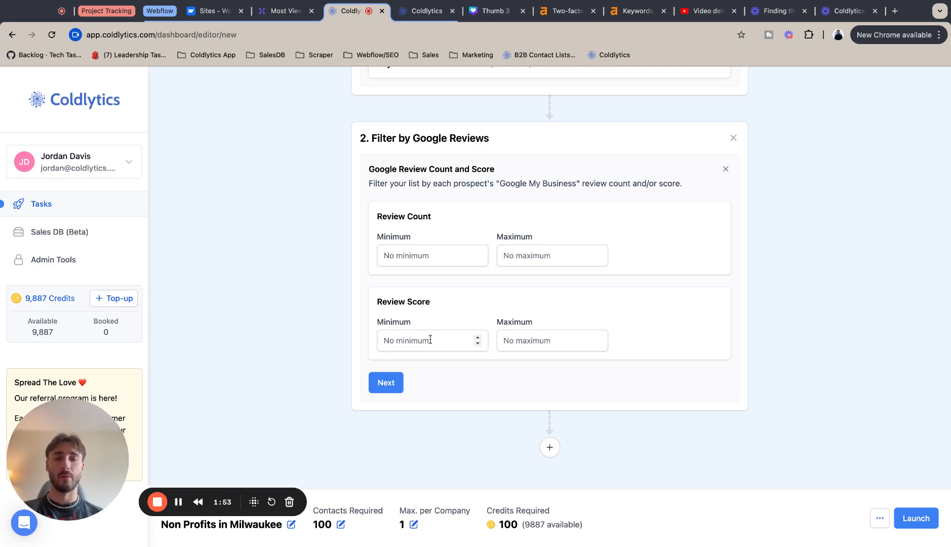
- Set the Google review score to a minimum of 3 and a maximum of 5, and confirm the filter
{"action": "left_click", "coordinate": [430, 339]}
{"action": "type", "text": "3"}
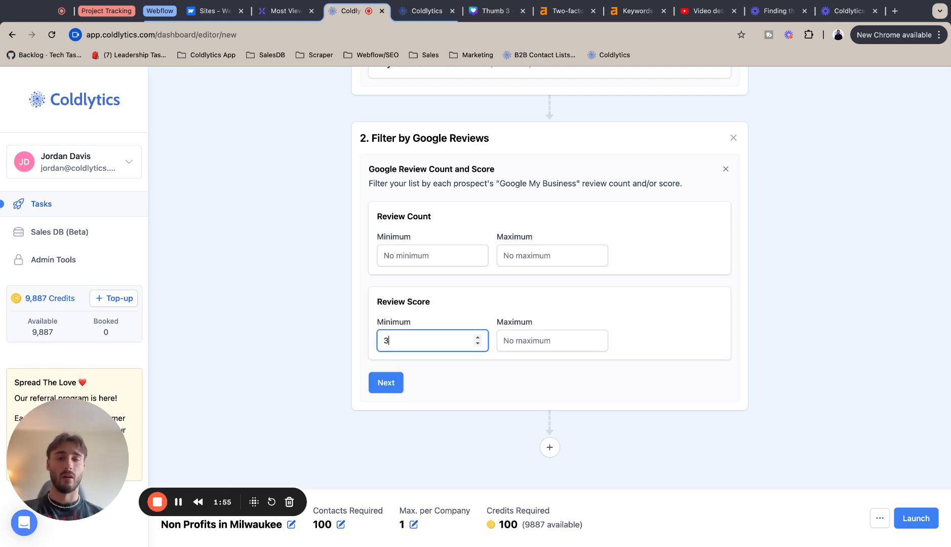
{"action": "left_click", "coordinate": [531, 338]}
{"action": "type", "text": "5"}
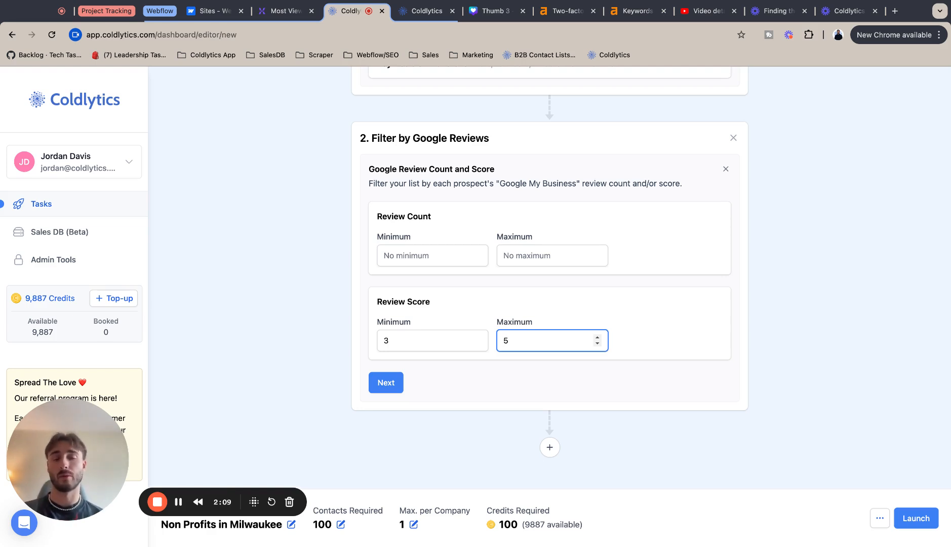
{"action": "left_click", "coordinate": [391, 383]}
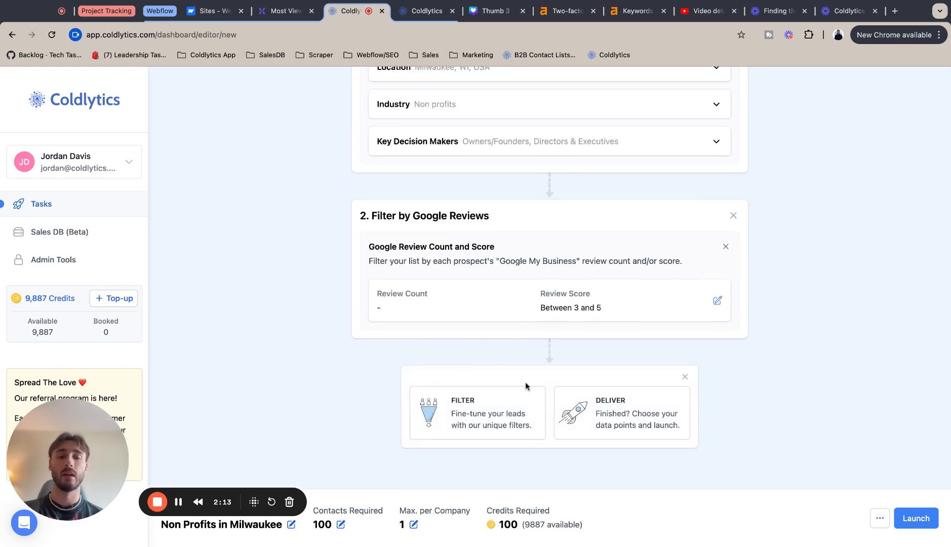
- Browse the firmographic filters and add a Date Established filter as the third stage of the task
{"action": "left_click", "coordinate": [488, 402]}
{"action": "left_click", "coordinate": [489, 266]}
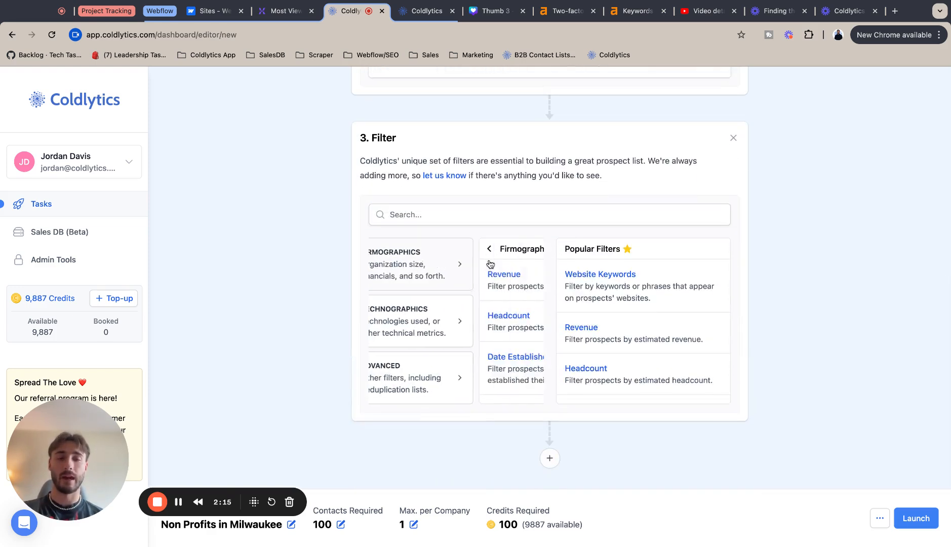
{"action": "scroll", "coordinate": [463, 356], "scroll_direction": "down", "scroll_amount": 5}
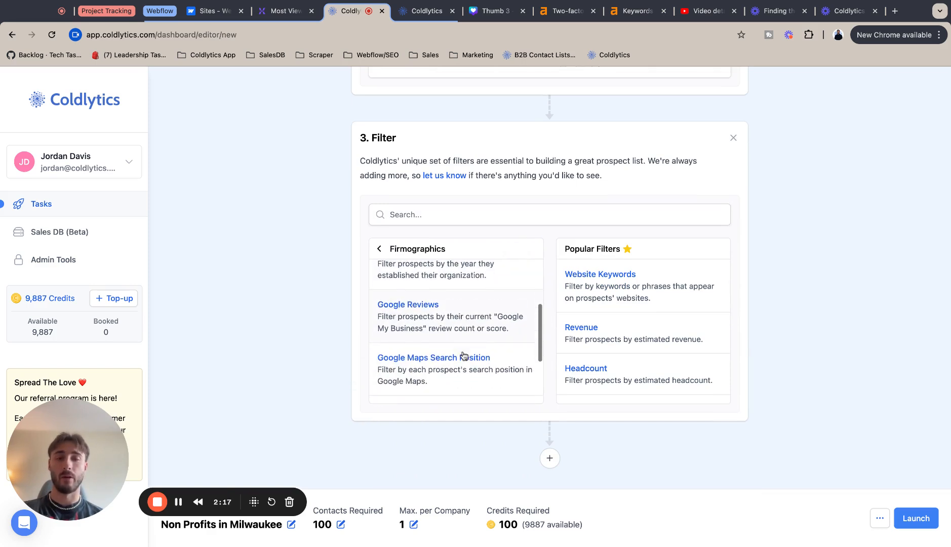
{"action": "scroll", "coordinate": [463, 355], "scroll_direction": "down", "scroll_amount": 3}
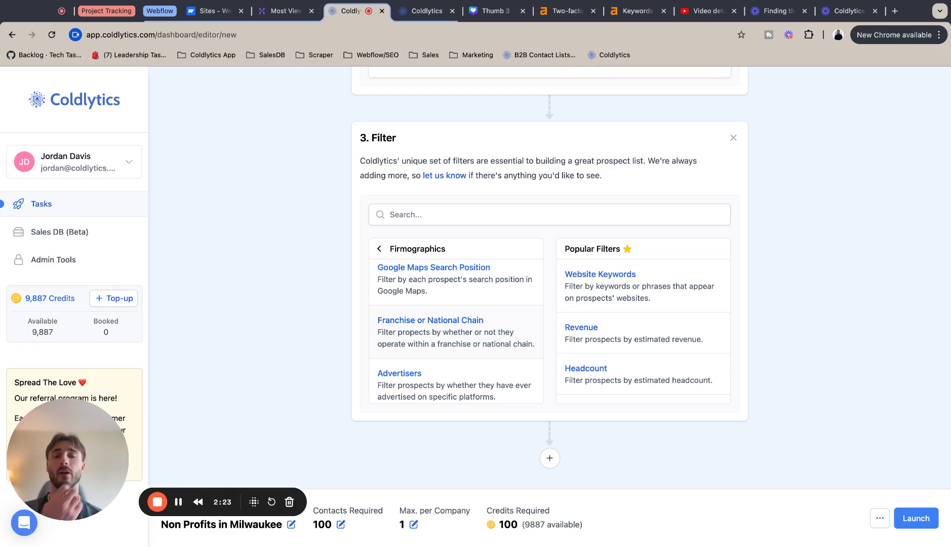
{"action": "scroll", "coordinate": [455, 330], "scroll_direction": "down", "scroll_amount": 1}
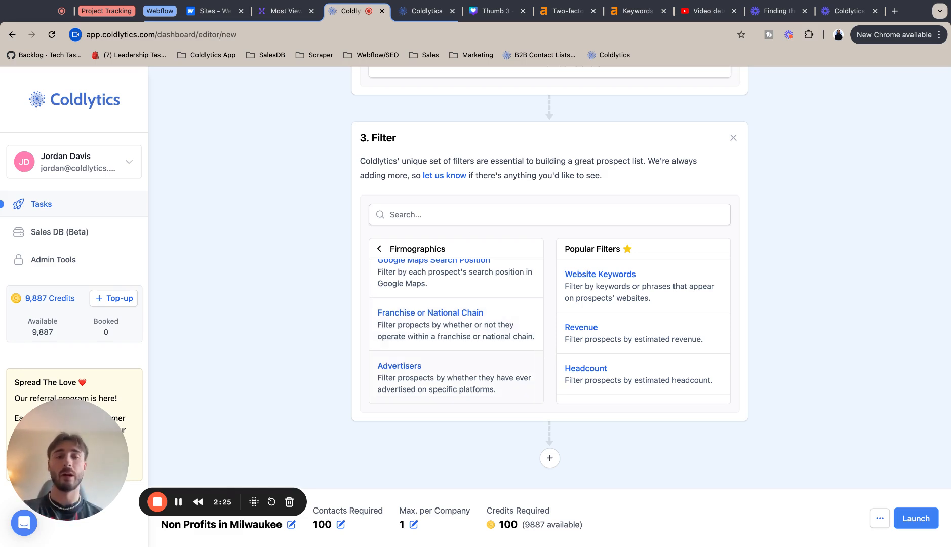
{"action": "scroll", "coordinate": [456, 329], "scroll_direction": "up", "scroll_amount": 2}
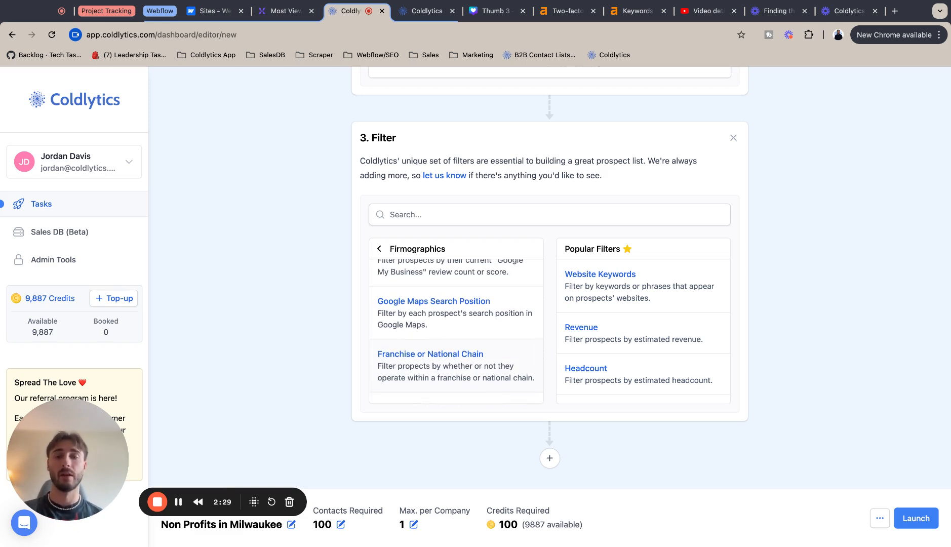
{"action": "scroll", "coordinate": [455, 329], "scroll_direction": "down", "scroll_amount": 1}
{"action": "scroll", "coordinate": [456, 329], "scroll_direction": "up", "scroll_amount": 4}
{"action": "scroll", "coordinate": [463, 334], "scroll_direction": "up", "scroll_amount": 1}
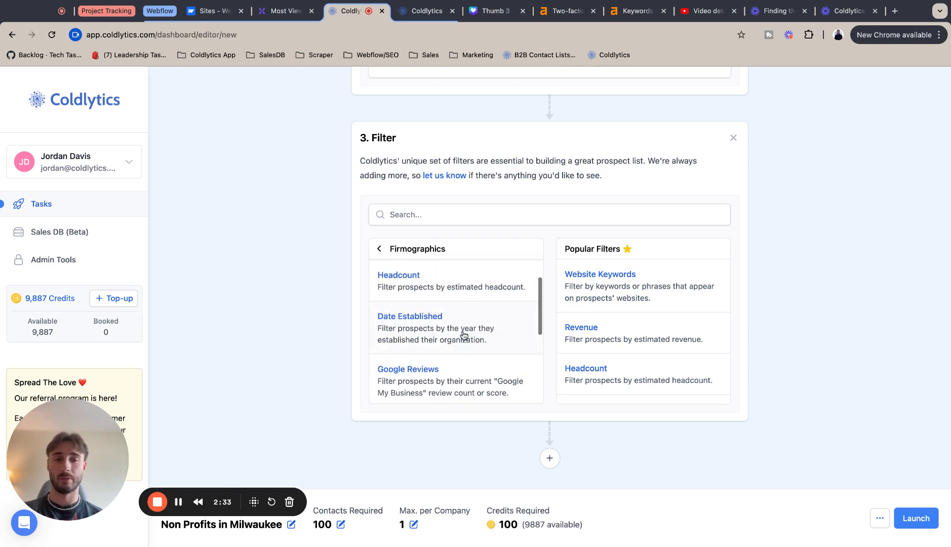
{"action": "left_click", "coordinate": [463, 333]}
- Set the starting year of the Date Established filter to 2015
{"action": "left_click", "coordinate": [433, 344]}
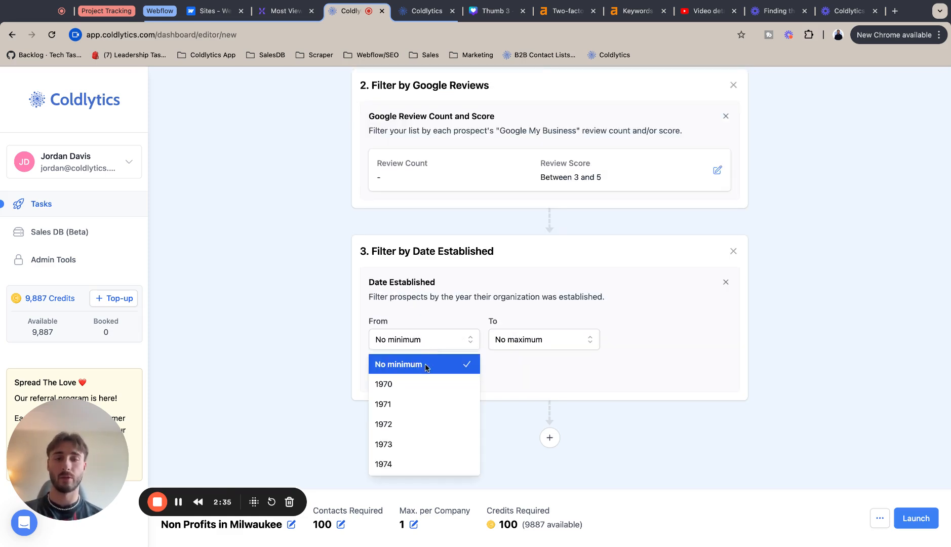
{"action": "scroll", "coordinate": [425, 365], "scroll_direction": "down", "scroll_amount": 15}
{"action": "scroll", "coordinate": [420, 435], "scroll_direction": "up", "scroll_amount": 3}
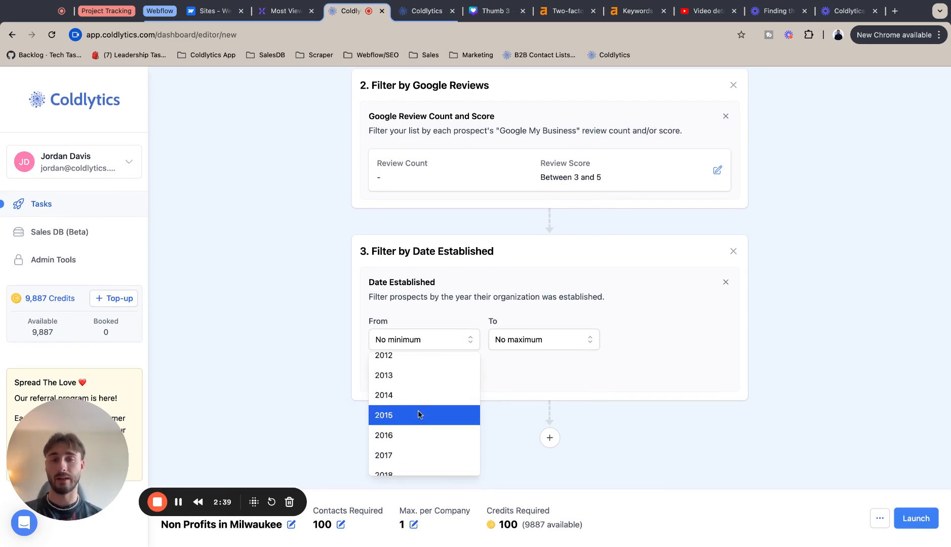
{"action": "left_click", "coordinate": [418, 413]}
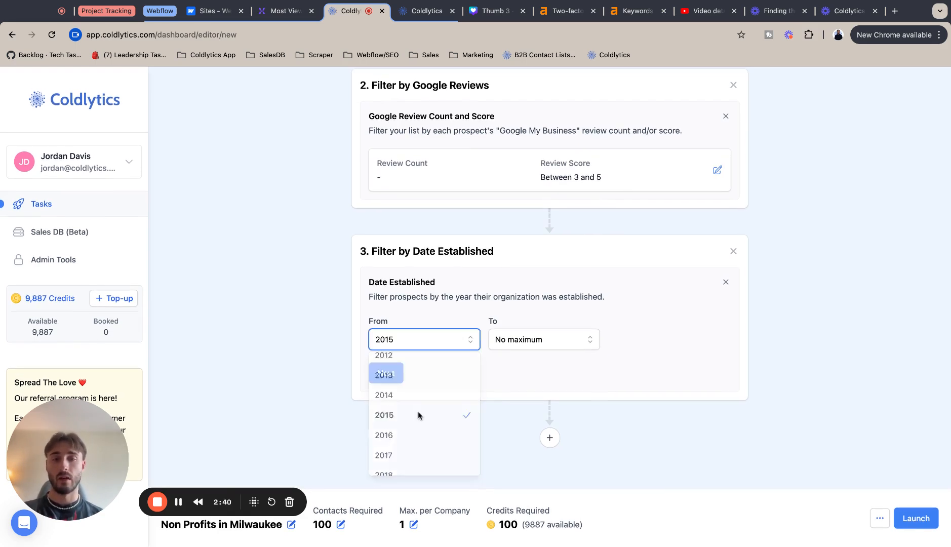
- Reset the starting year of the Date Established filter to No minimum
{"action": "left_click", "coordinate": [433, 339]}
{"action": "scroll", "coordinate": [433, 360], "scroll_direction": "up", "scroll_amount": 15}
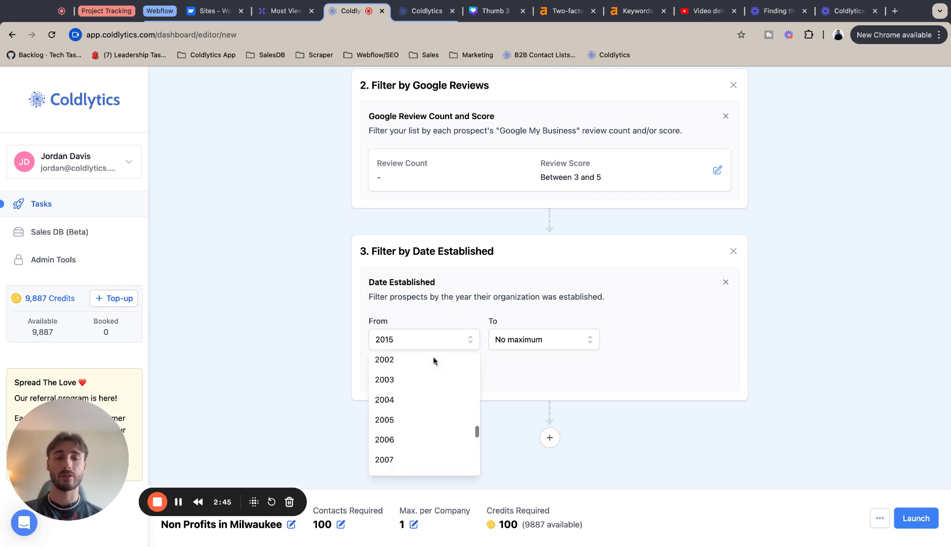
{"action": "left_click", "coordinate": [433, 360]}
- Set the end year of the Date Established filter to 2015
{"action": "left_click", "coordinate": [531, 346]}
{"action": "scroll", "coordinate": [536, 400], "scroll_direction": "down", "scroll_amount": 10}
{"action": "scroll", "coordinate": [537, 400], "scroll_direction": "down", "scroll_amount": 3}
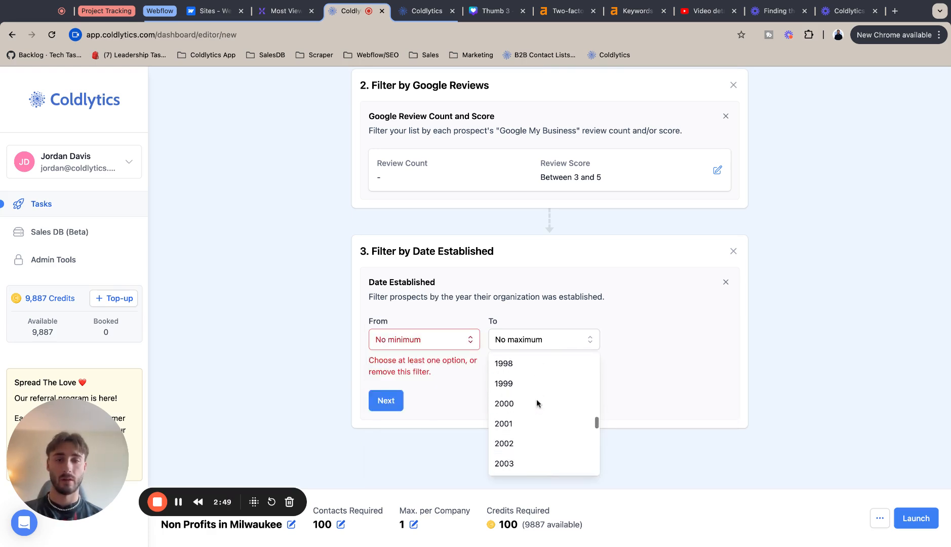
{"action": "scroll", "coordinate": [537, 400], "scroll_direction": "down", "scroll_amount": 4}
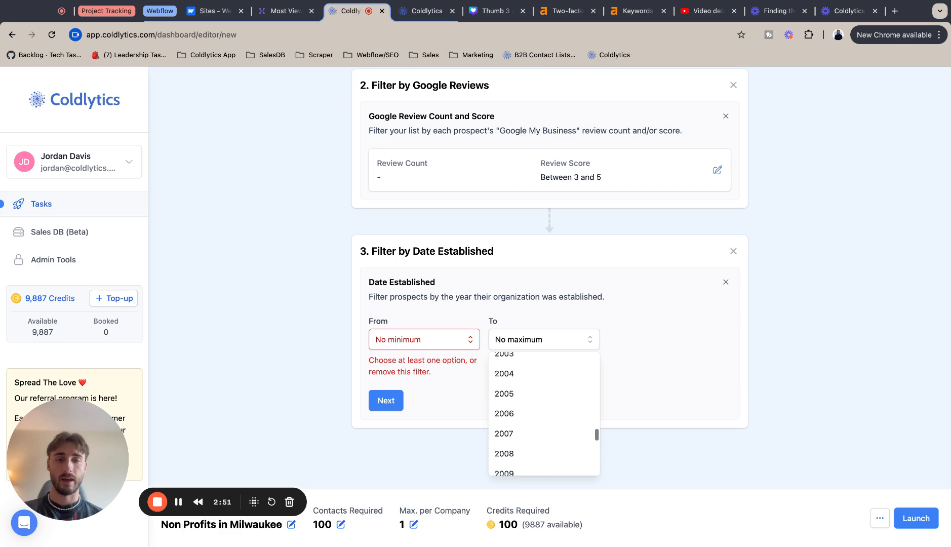
{"action": "scroll", "coordinate": [536, 399], "scroll_direction": "down", "scroll_amount": 4}
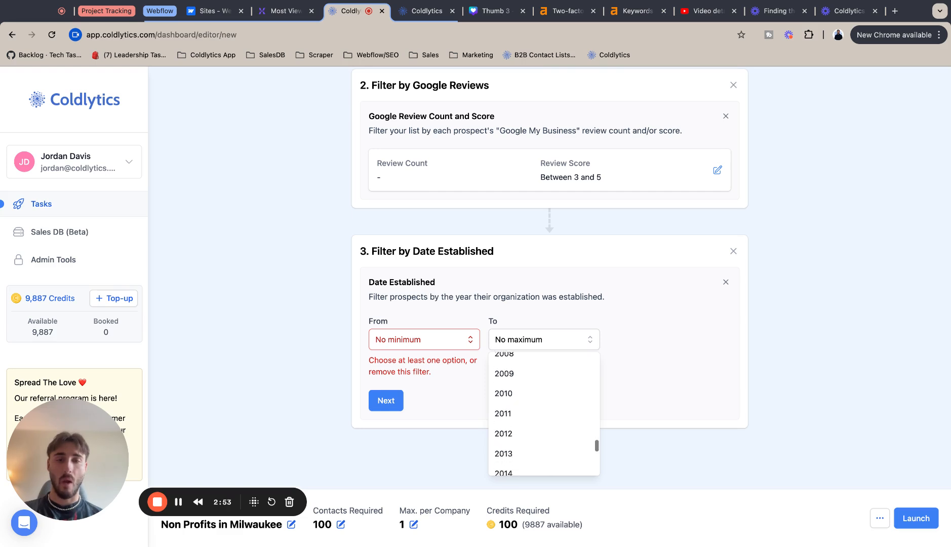
{"action": "left_click", "coordinate": [516, 421]}
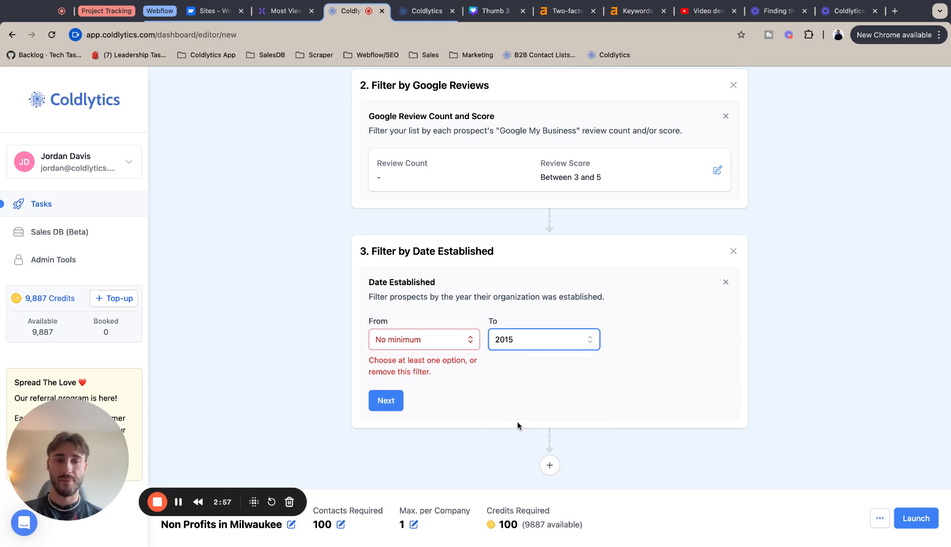
- Reset the end year of the Date Established filter to No maximum
{"action": "left_click", "coordinate": [544, 340]}
{"action": "scroll", "coordinate": [544, 381], "scroll_direction": "down", "scroll_amount": 3}
{"action": "scroll", "coordinate": [544, 382], "scroll_direction": "up", "scroll_amount": 15}
{"action": "left_click", "coordinate": [544, 366]}
- Set the starting year of the Date Established filter to 2015 with no maximum and save the filter
{"action": "left_click", "coordinate": [469, 341]}
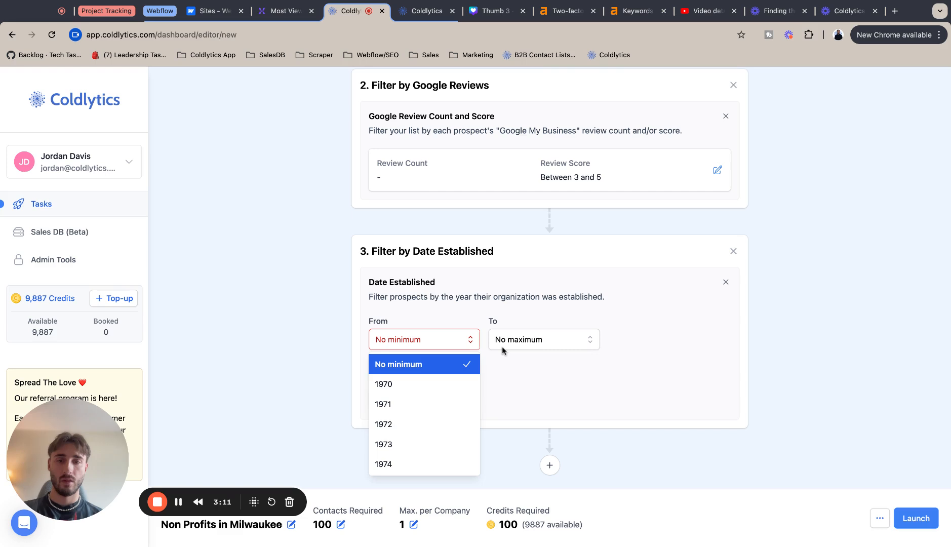
{"action": "left_click", "coordinate": [537, 373]}
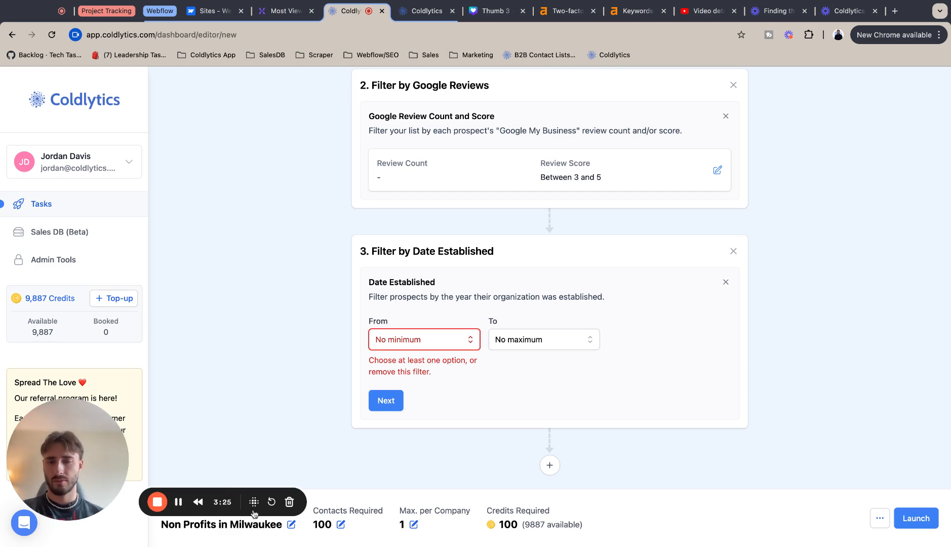
{"action": "left_click", "coordinate": [420, 340]}
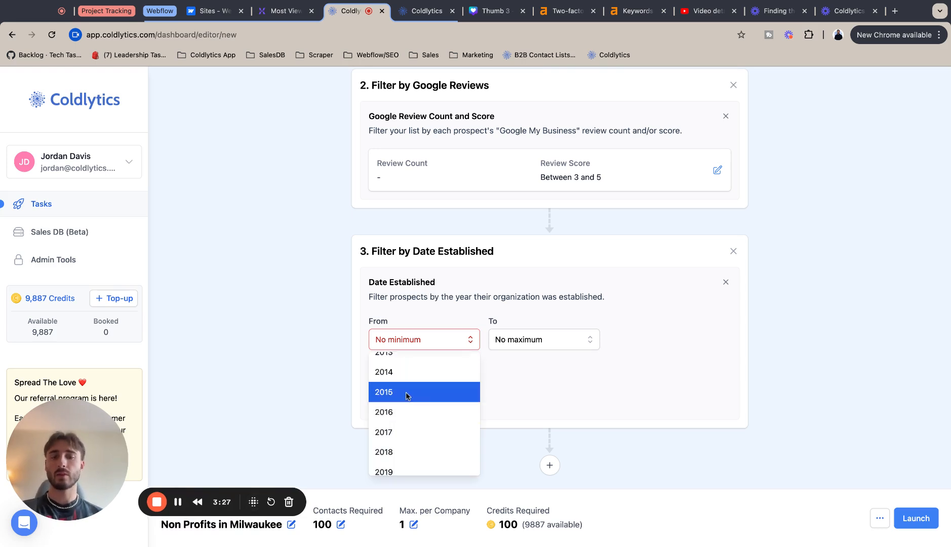
{"action": "left_click", "coordinate": [408, 392]}
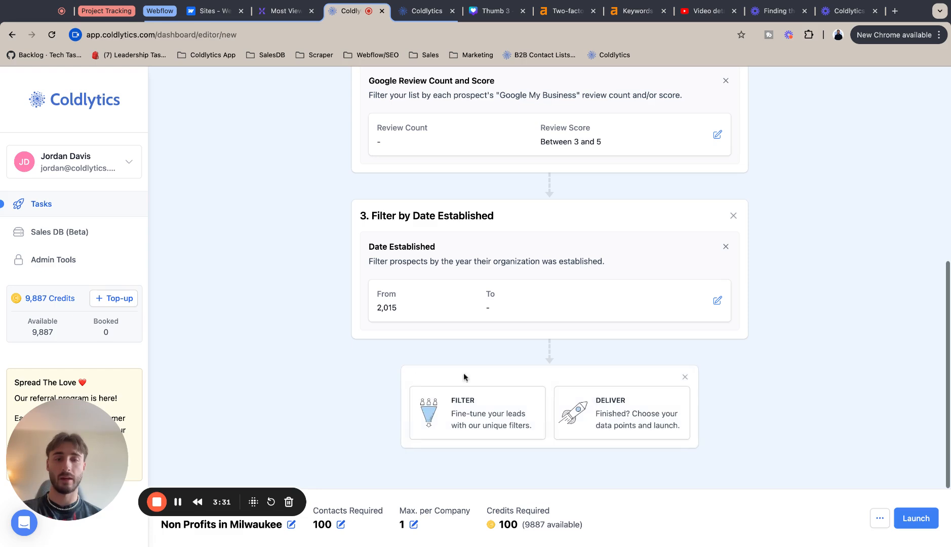
- Add the Deliver stage to the workflow and reset its auto-selected data points to the default selection
{"action": "left_click", "coordinate": [653, 411]}
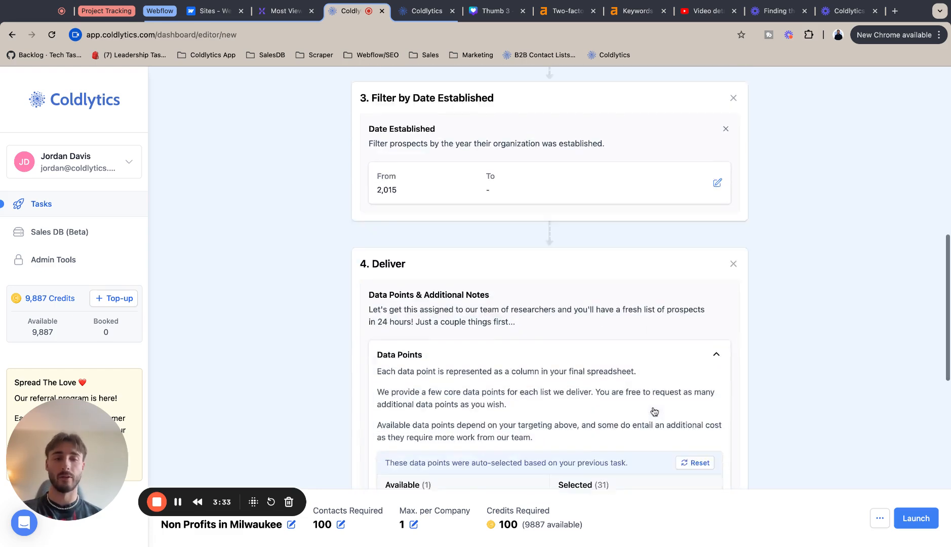
{"action": "left_click", "coordinate": [700, 318]}
{"action": "scroll", "coordinate": [694, 362], "scroll_direction": "down", "scroll_amount": 2}
{"action": "scroll", "coordinate": [684, 364], "scroll_direction": "up", "scroll_amount": 2}
{"action": "scroll", "coordinate": [675, 230], "scroll_direction": "down", "scroll_amount": 3}
{"action": "scroll", "coordinate": [676, 231], "scroll_direction": "up", "scroll_amount": 1}
{"action": "scroll", "coordinate": [658, 293], "scroll_direction": "down", "scroll_amount": 3}
{"action": "scroll", "coordinate": [659, 297], "scroll_direction": "up", "scroll_amount": 3}
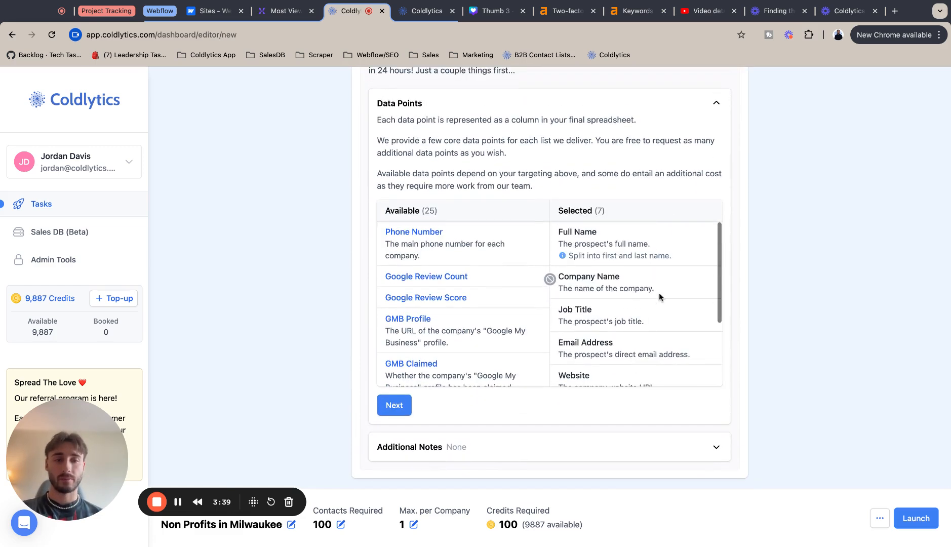
- Add Phone Number, Google Review Count, Google Review Score, GMB Profile and GMB Claimed to the selected data points
{"action": "left_click", "coordinate": [469, 240]}
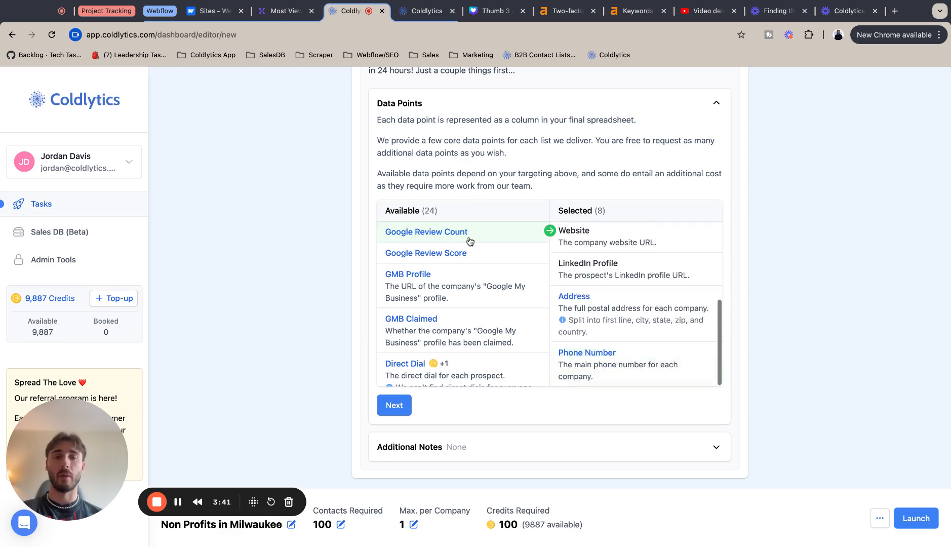
{"action": "left_click", "coordinate": [469, 240]}
{"action": "left_click", "coordinate": [469, 241]}
{"action": "left_click", "coordinate": [469, 240]}
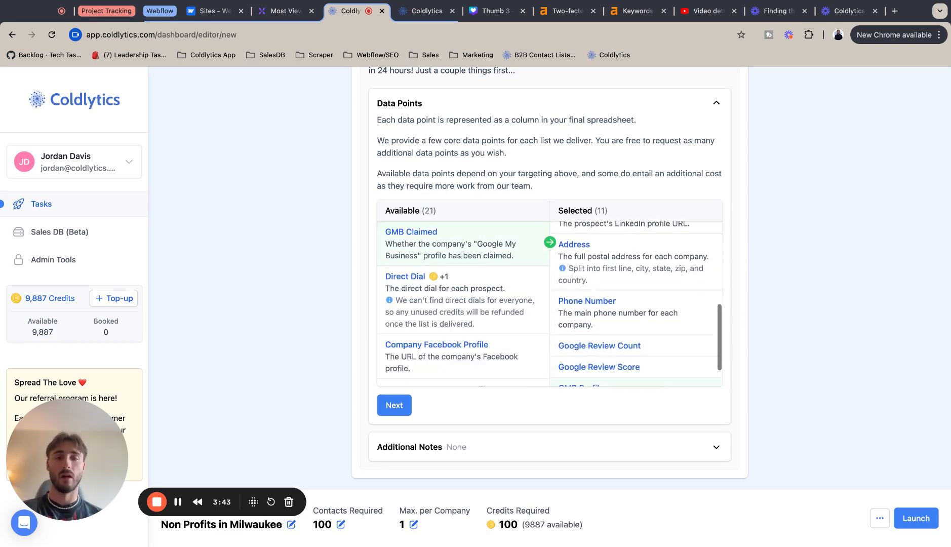
{"action": "left_click", "coordinate": [469, 241]}
- Add the company's Facebook, Instagram, LinkedIn, TikTok and Twitter profiles to the selected data points
{"action": "left_click", "coordinate": [458, 312]}
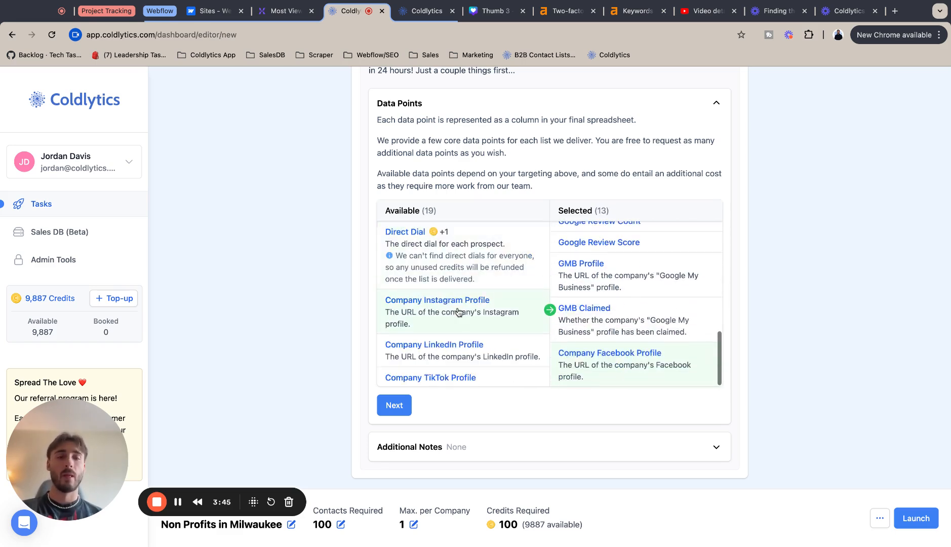
{"action": "left_click", "coordinate": [457, 312]}
{"action": "left_click", "coordinate": [457, 311]}
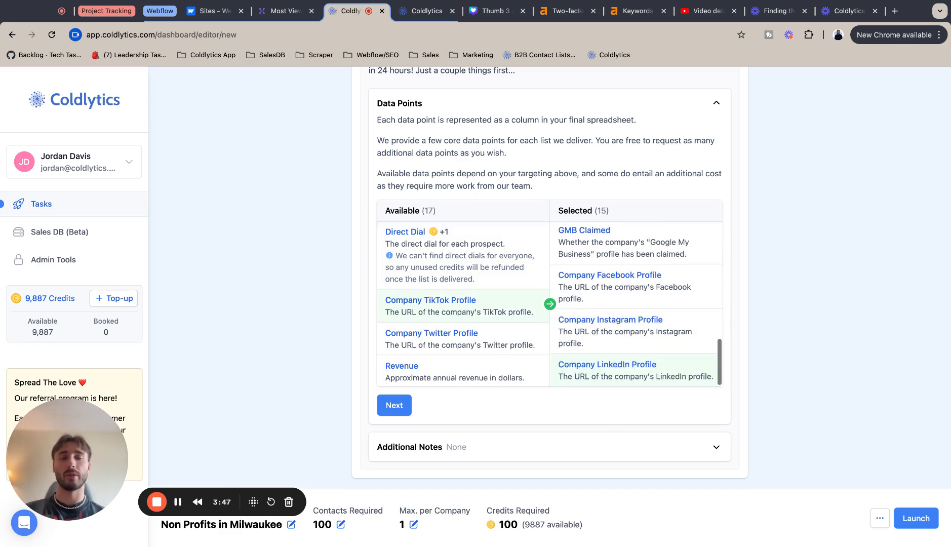
{"action": "left_click", "coordinate": [457, 311]}
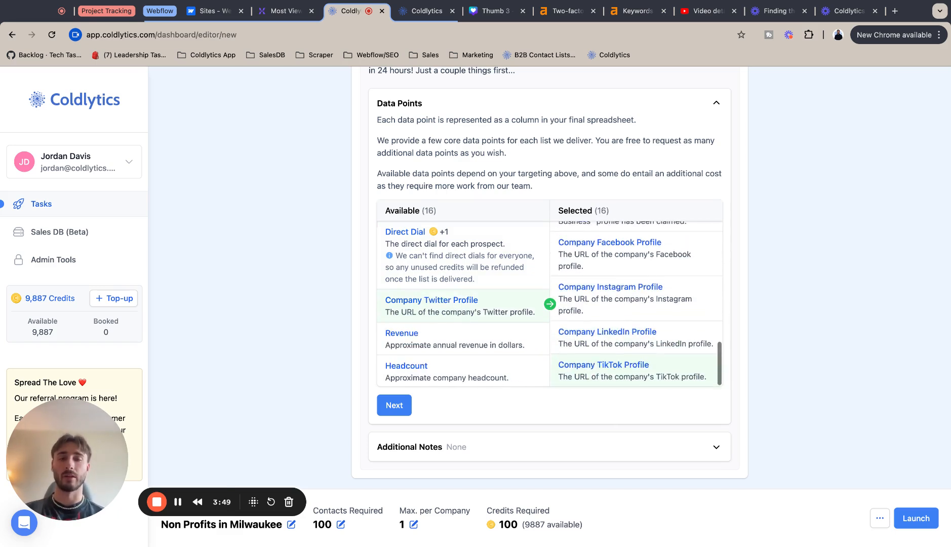
{"action": "left_click", "coordinate": [457, 311]}
- Add Revenue, Headcount and Date Established to the selected data points
{"action": "left_click", "coordinate": [457, 312]}
{"action": "left_click", "coordinate": [457, 311]}
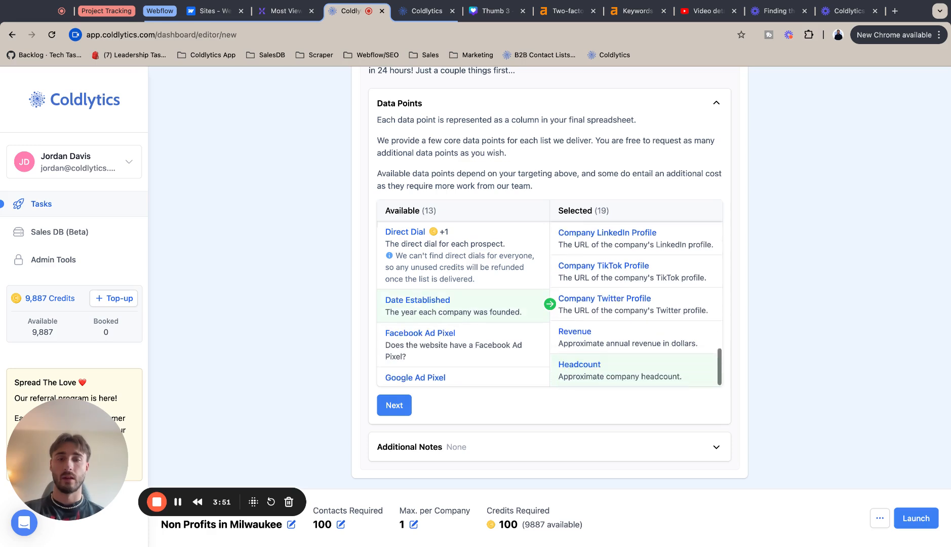
{"action": "left_click", "coordinate": [457, 312]}
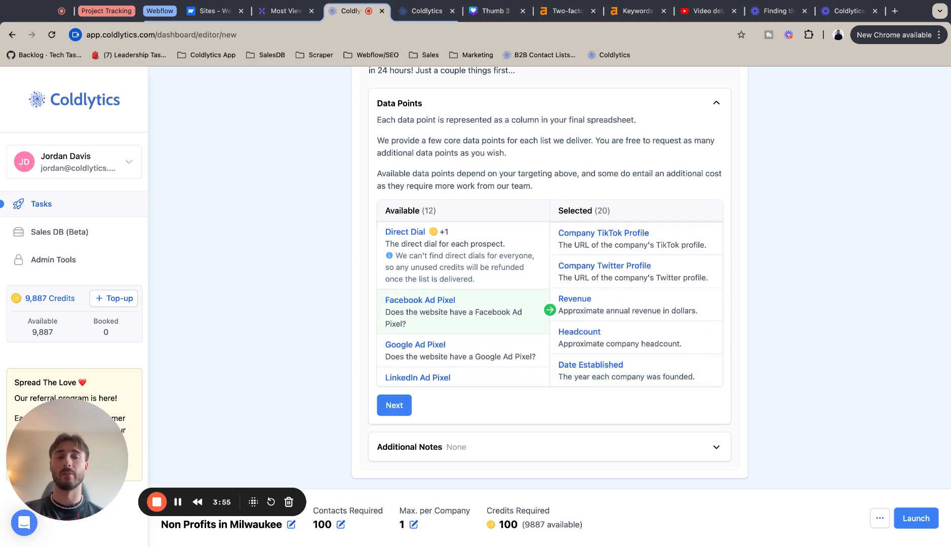
- Add the Facebook, Google, LinkedIn and TikTok Ad Pixel checks to the selected data points
{"action": "left_click", "coordinate": [457, 311]}
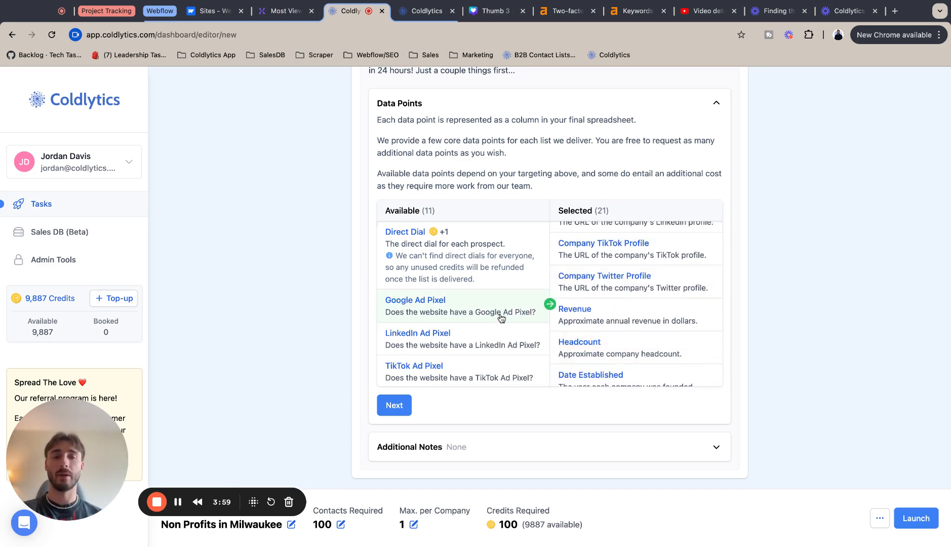
{"action": "left_click", "coordinate": [501, 317]}
{"action": "left_click", "coordinate": [501, 318]}
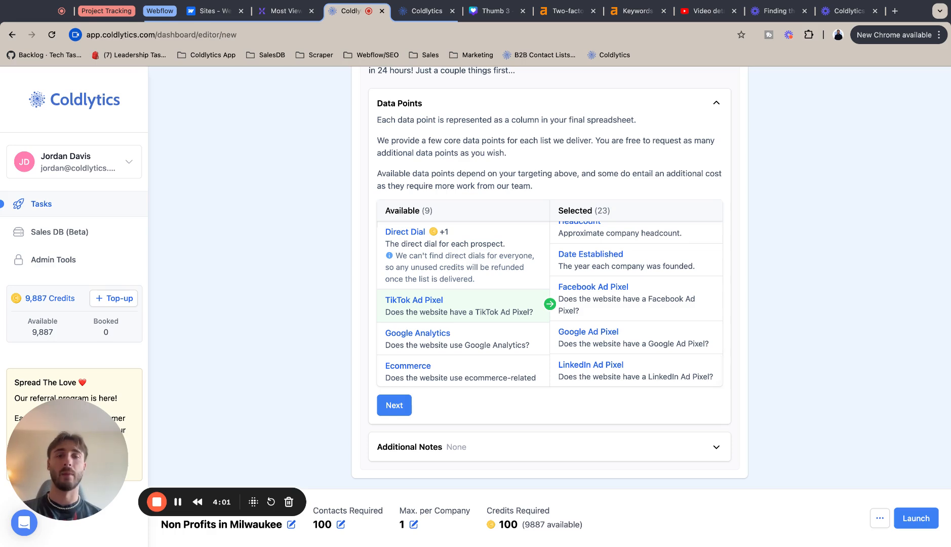
{"action": "left_click", "coordinate": [501, 309]}
- Add all remaining data points except Direct Dial, including Google Analytics, Ecommerce, Page Speed, Search Term, Search Location and Search Position
{"action": "left_click", "coordinate": [501, 309]}
{"action": "left_click", "coordinate": [501, 309]}
{"action": "left_click", "coordinate": [501, 308]}
{"action": "left_click", "coordinate": [501, 309]}
{"action": "left_click", "coordinate": [501, 308]}
{"action": "left_click", "coordinate": [501, 309]}
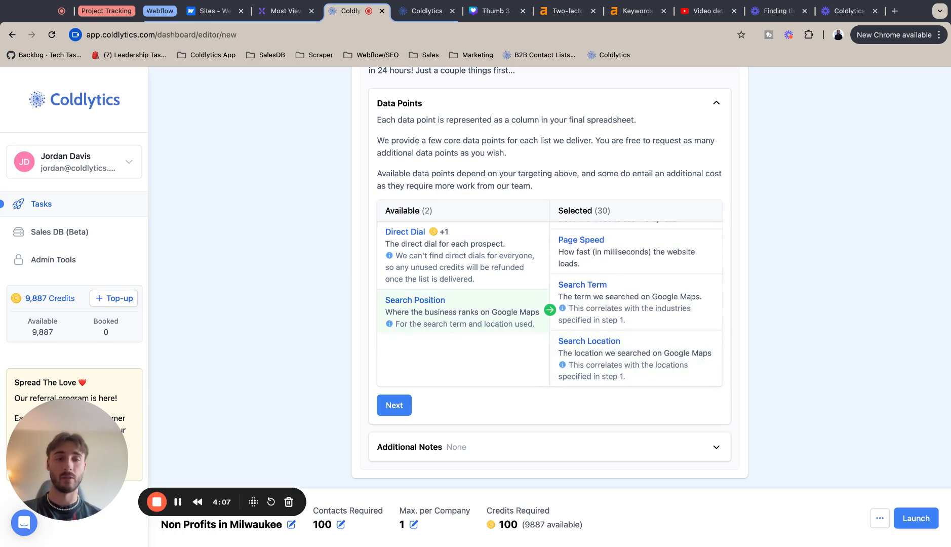
{"action": "left_click", "coordinate": [501, 309]}
{"action": "scroll", "coordinate": [613, 239], "scroll_direction": "up", "scroll_amount": 20}
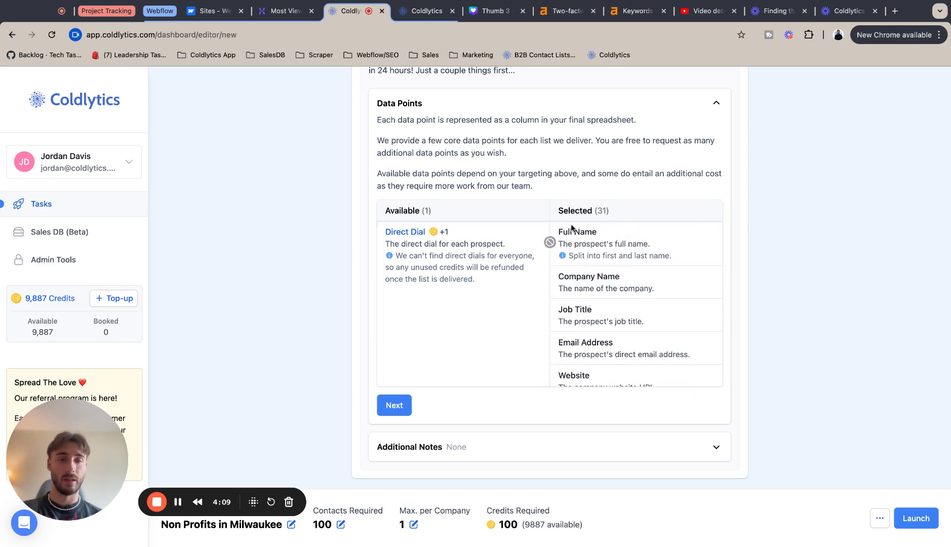
{"action": "scroll", "coordinate": [673, 367], "scroll_direction": "down", "scroll_amount": 3}
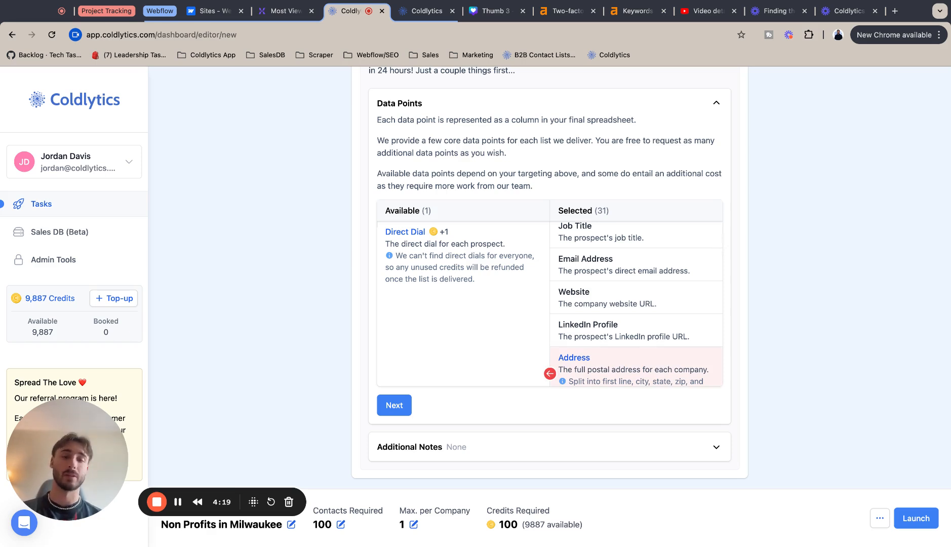
- Confirm the data point selection and finish the Deliver stage with the additional notes left empty
{"action": "left_click", "coordinate": [403, 405]}
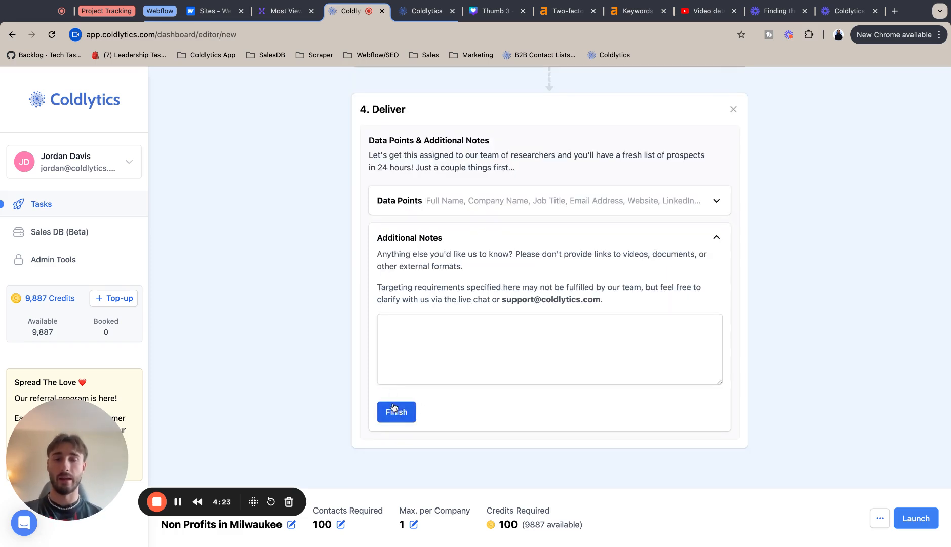
{"action": "left_click", "coordinate": [386, 416]}
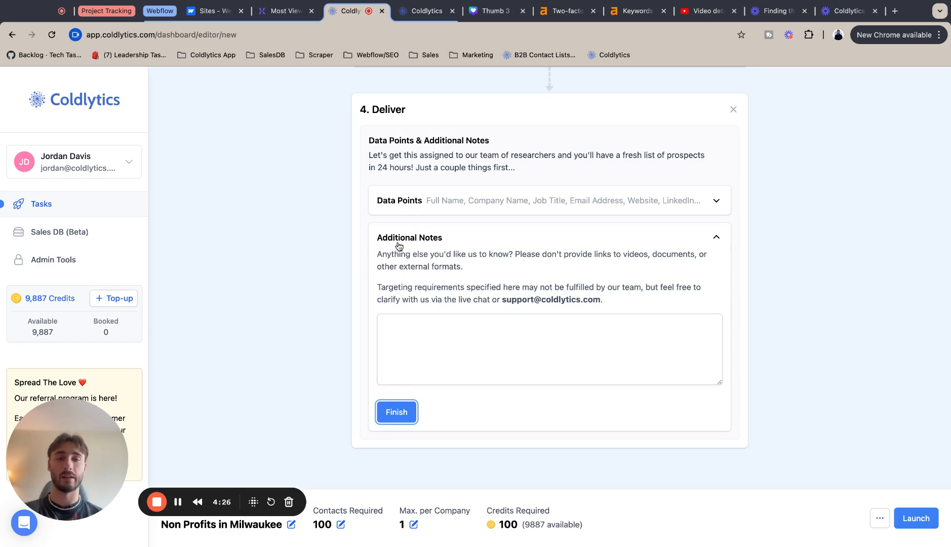
{"action": "left_click", "coordinate": [397, 423]}
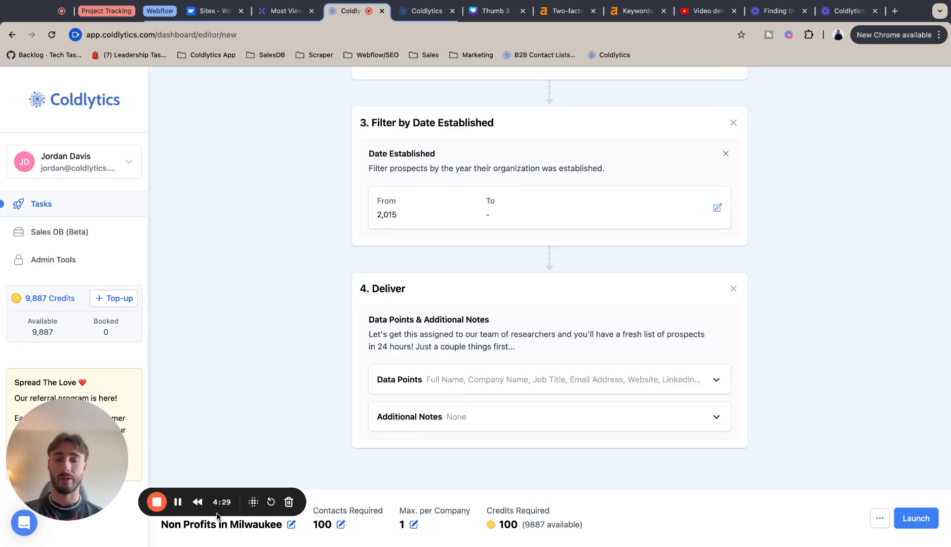
- Launch the Non Profits in Milwaukee task
{"action": "left_click_drag", "start_coordinate": [100, 491], "coordinate": [100, 463]}
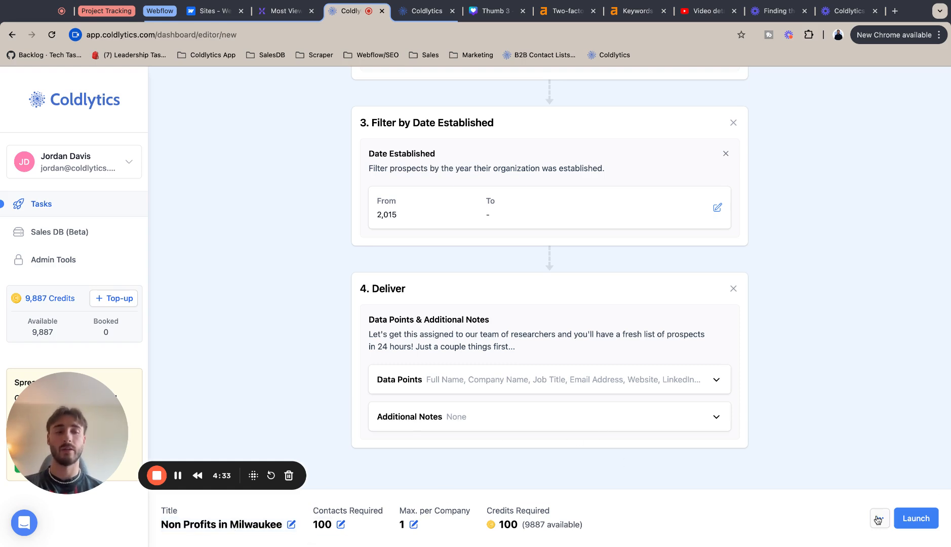
{"action": "left_click", "coordinate": [879, 519]}
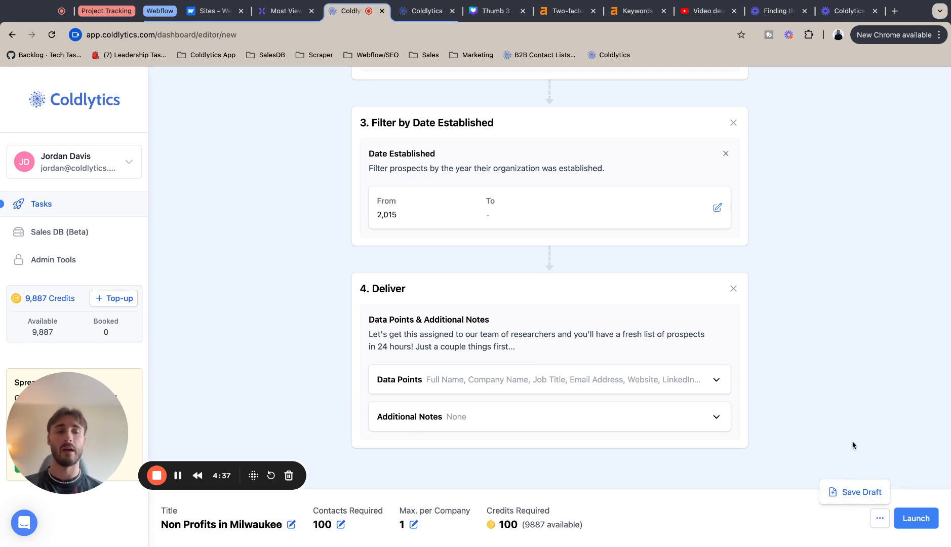
{"action": "left_click", "coordinate": [927, 517]}
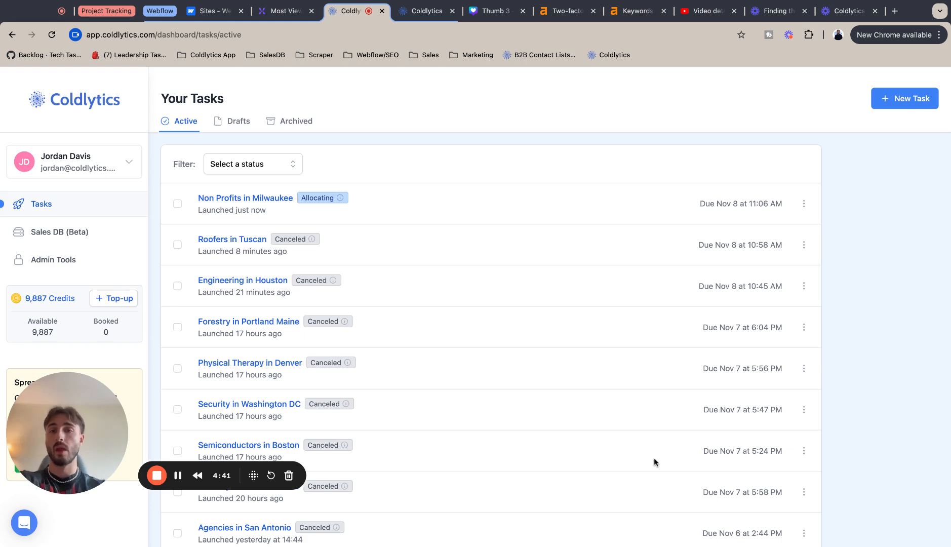